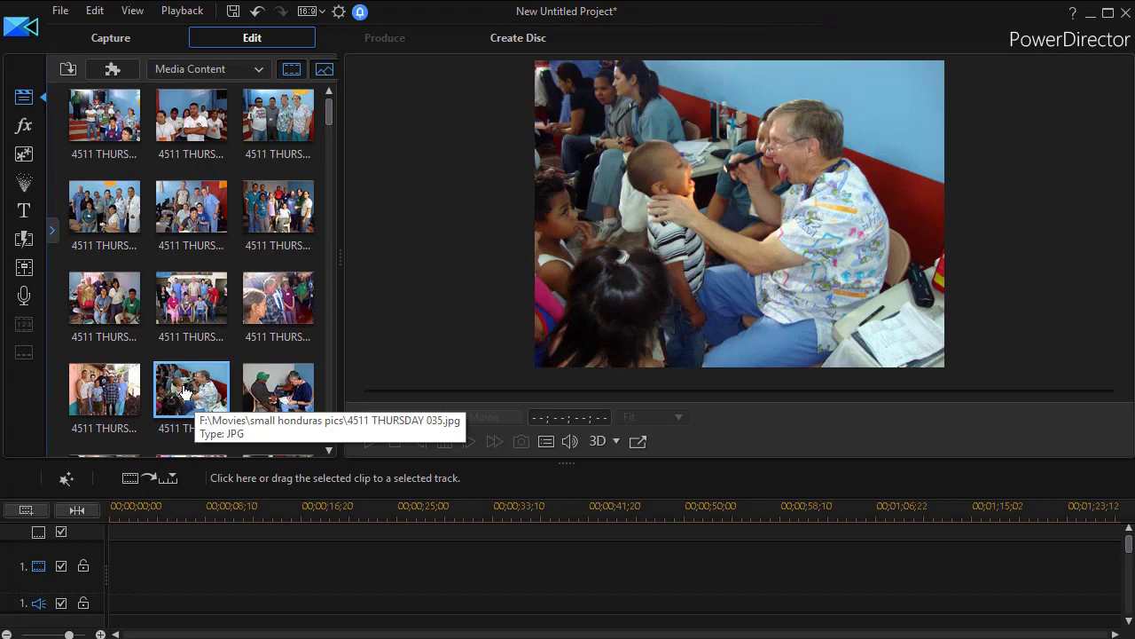
Drop all library photos onto video track 1, widen the media library, then undo the insert
{"action": "key", "text": "ctrl+a"}
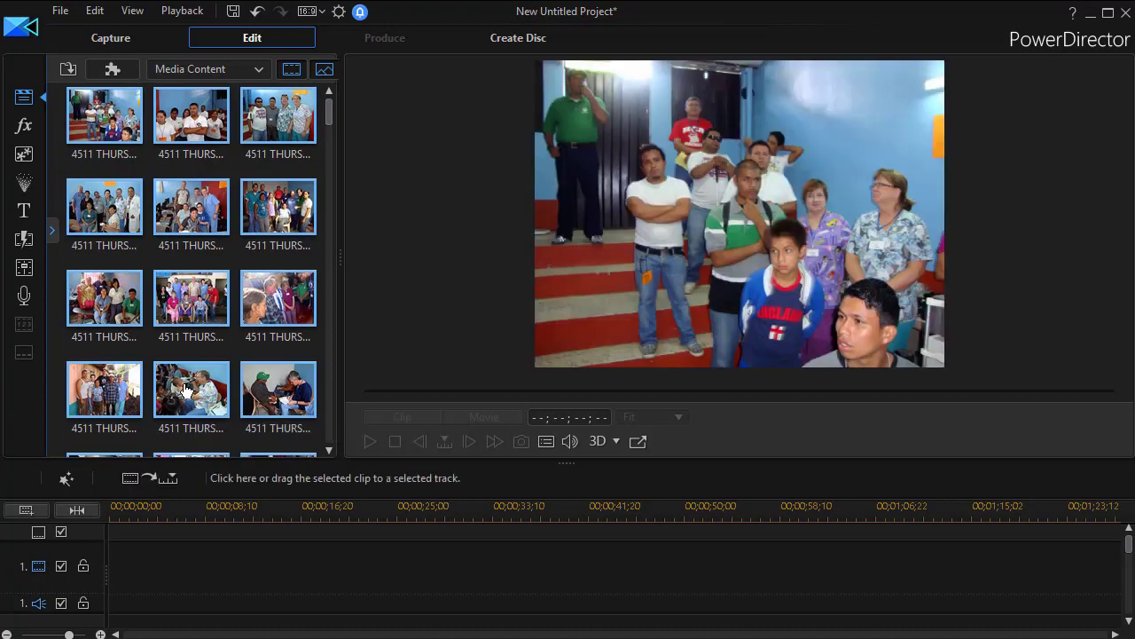
{"action": "left_click_drag", "start_coordinate": [199, 388], "coordinate": [110, 572]}
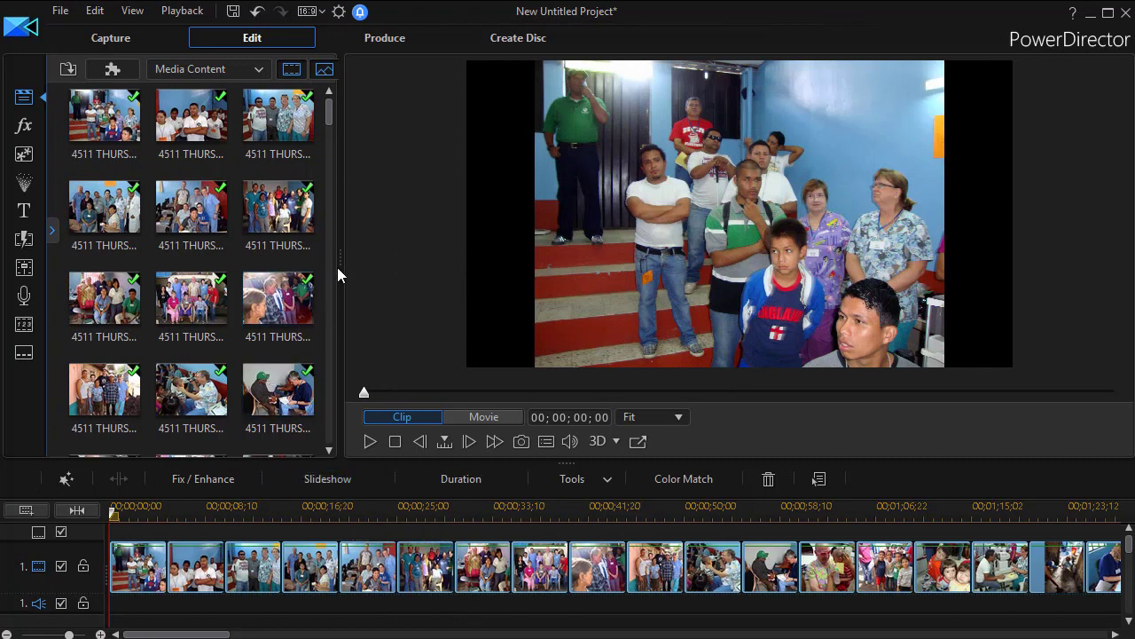
{"action": "left_click_drag", "start_coordinate": [341, 255], "coordinate": [577, 267]}
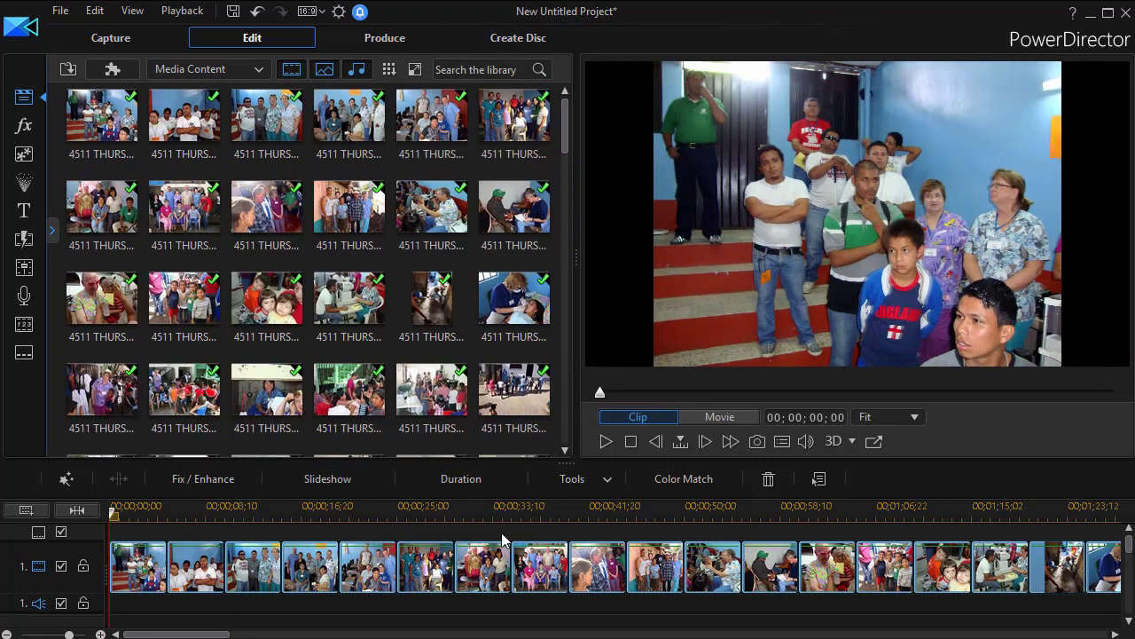
{"action": "key", "text": "ctrl+z"}
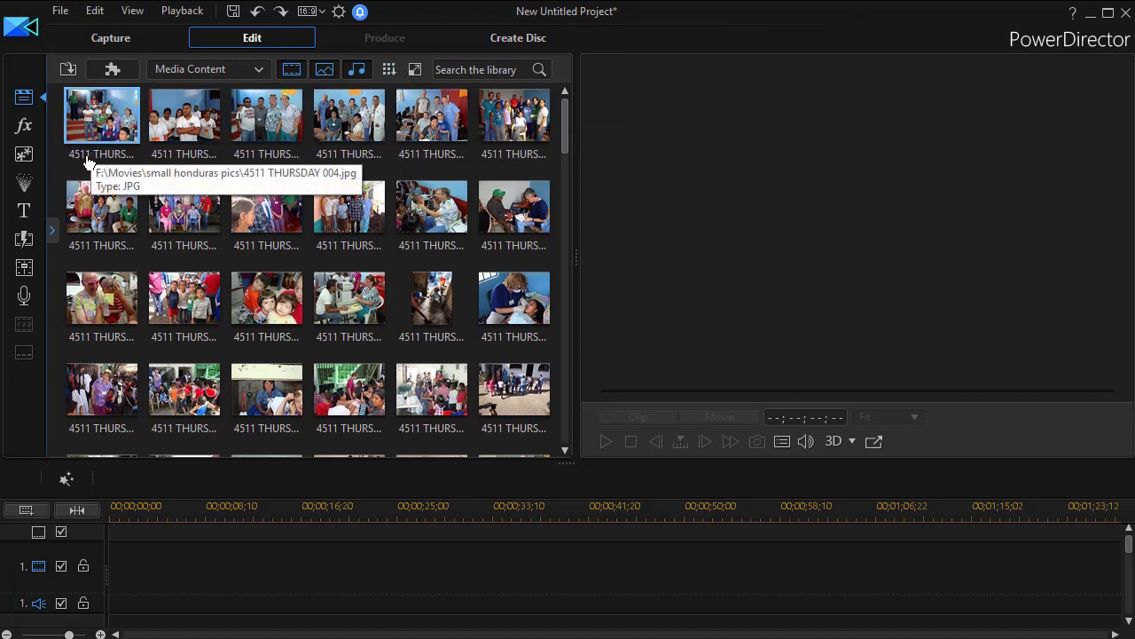
Preview the second photo in the top row of the media library
{"action": "left_click", "coordinate": [213, 127]}
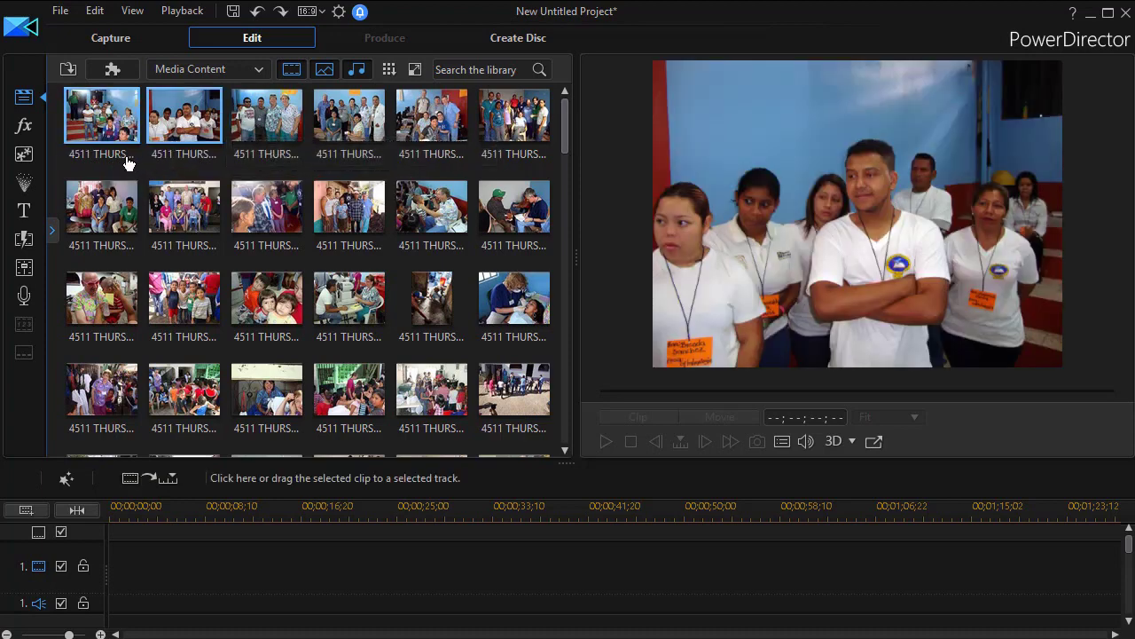
Sort the media library by date and preview the alpha2.jpg photo
{"action": "left_click", "coordinate": [393, 74]}
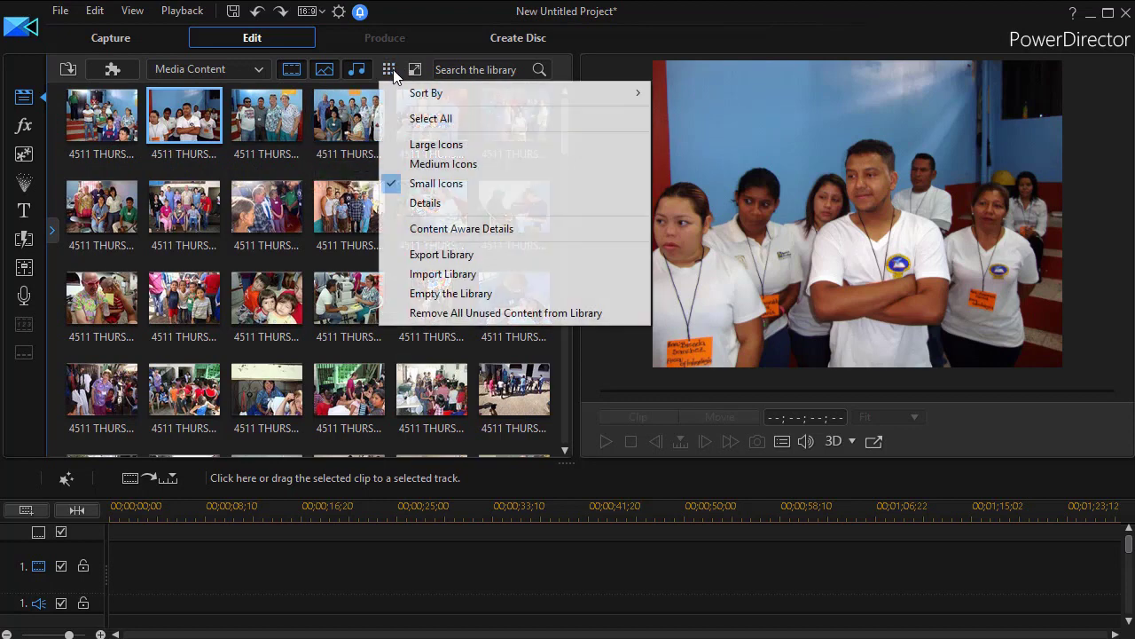
{"action": "mouse_move", "coordinate": [427, 95]}
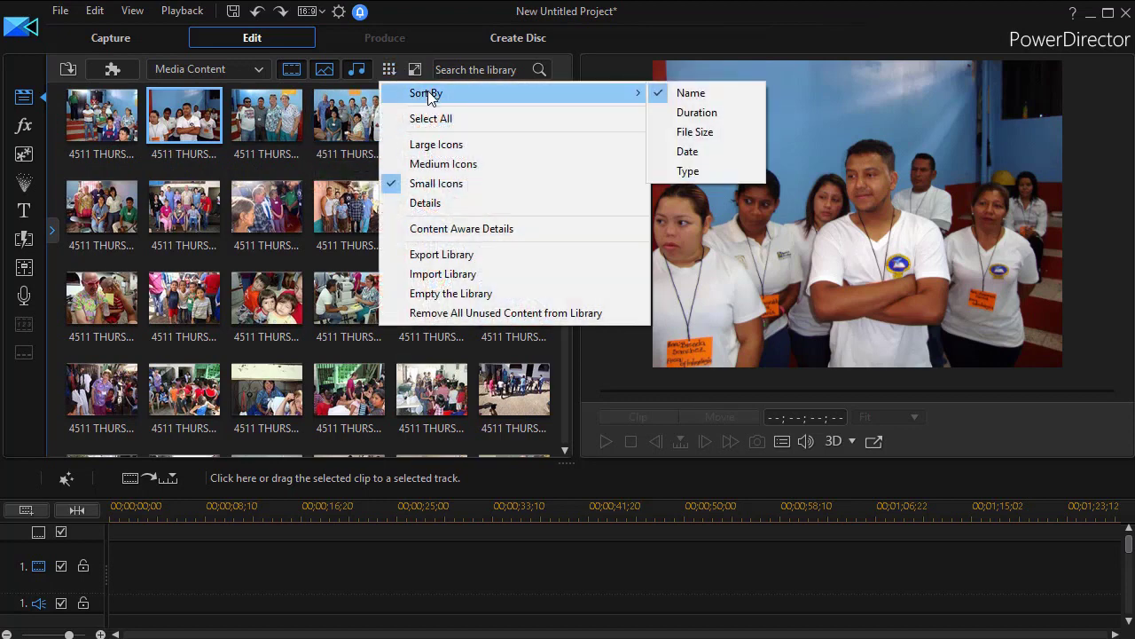
{"action": "left_click", "coordinate": [668, 151]}
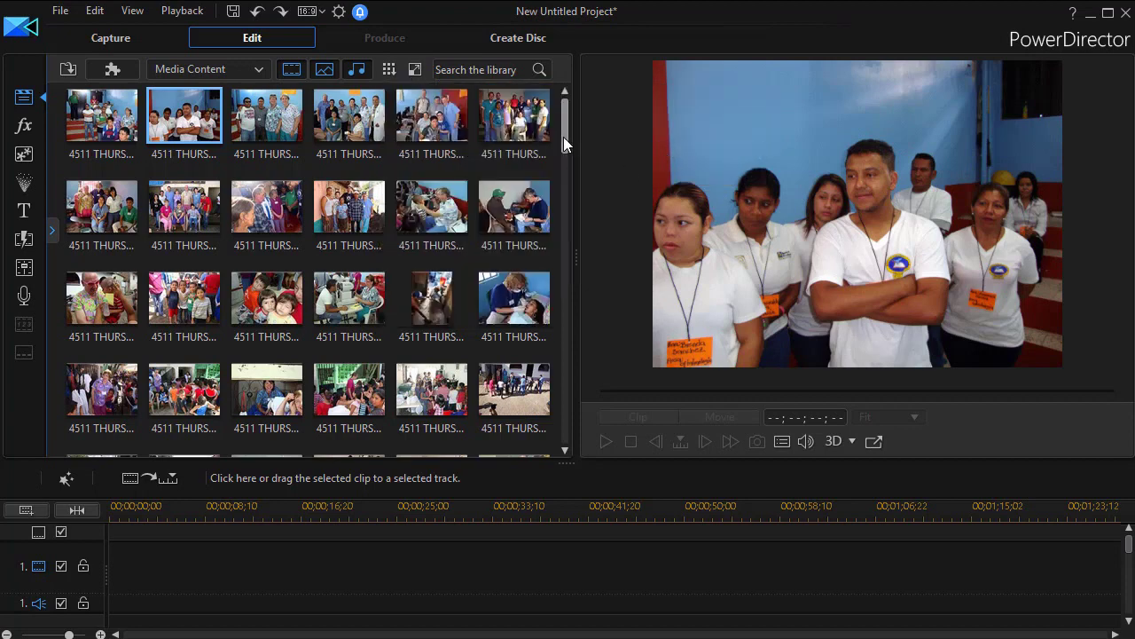
{"action": "left_click_drag", "start_coordinate": [565, 139], "coordinate": [560, 460]}
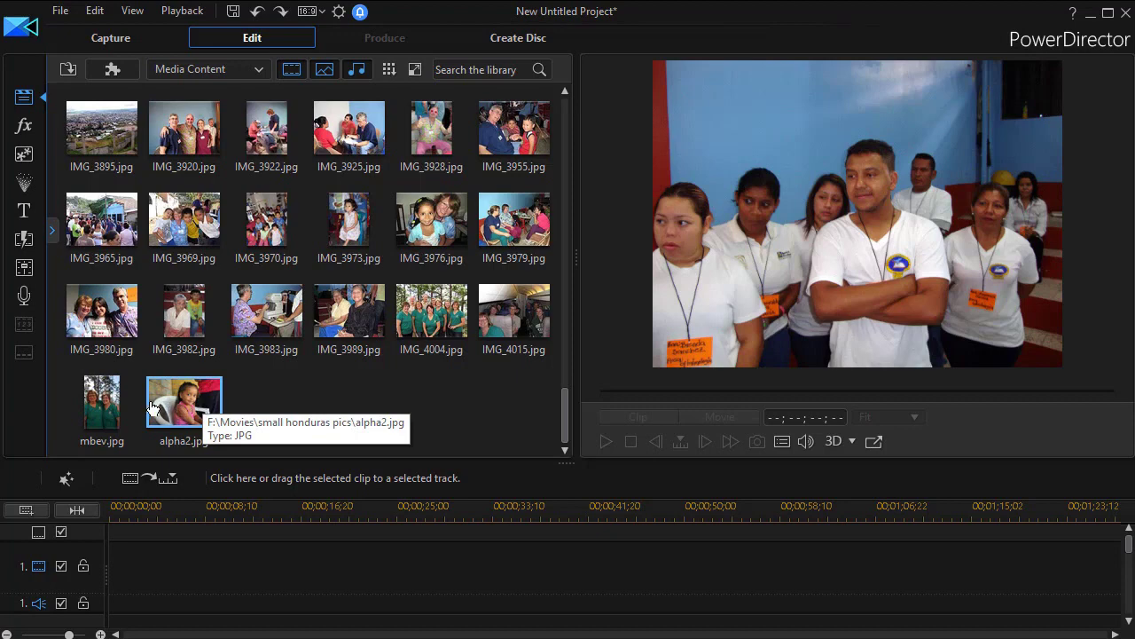
{"action": "left_click", "coordinate": [201, 414]}
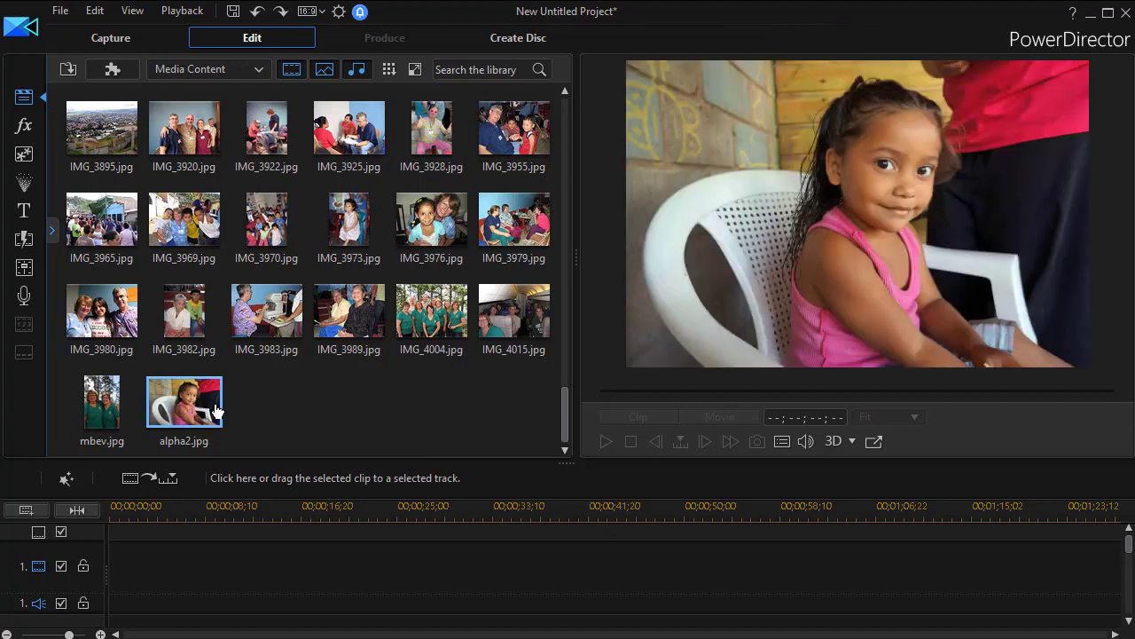
Sort the library back by name and scroll to the top of the photos
{"action": "left_click", "coordinate": [390, 72]}
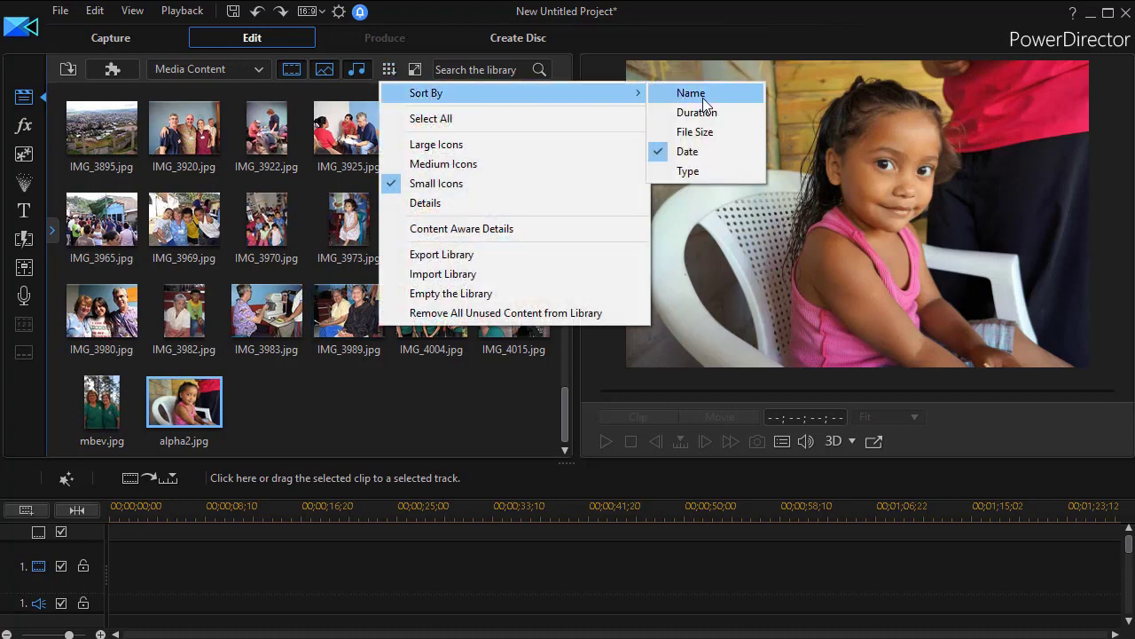
{"action": "left_click", "coordinate": [701, 94]}
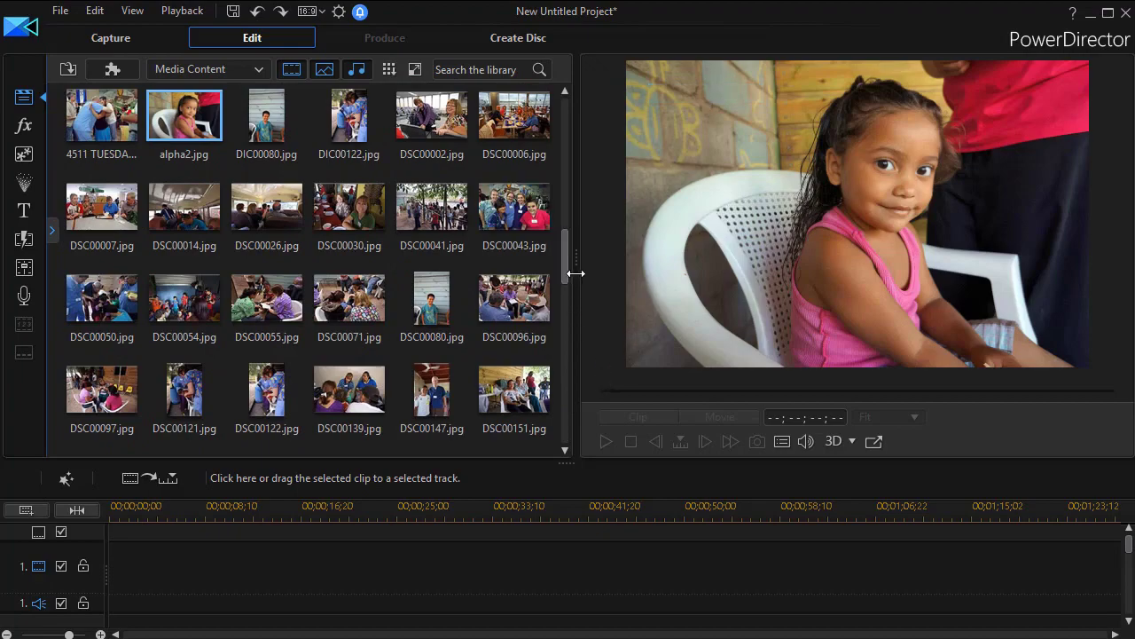
{"action": "mouse_move", "coordinate": [563, 269]}
{"action": "left_mouse_down"}
{"action": "mouse_move", "coordinate": [575, 473]}
{"action": "mouse_move", "coordinate": [571, 160]}
{"action": "mouse_move", "coordinate": [558, 249]}
{"action": "left_mouse_up"}
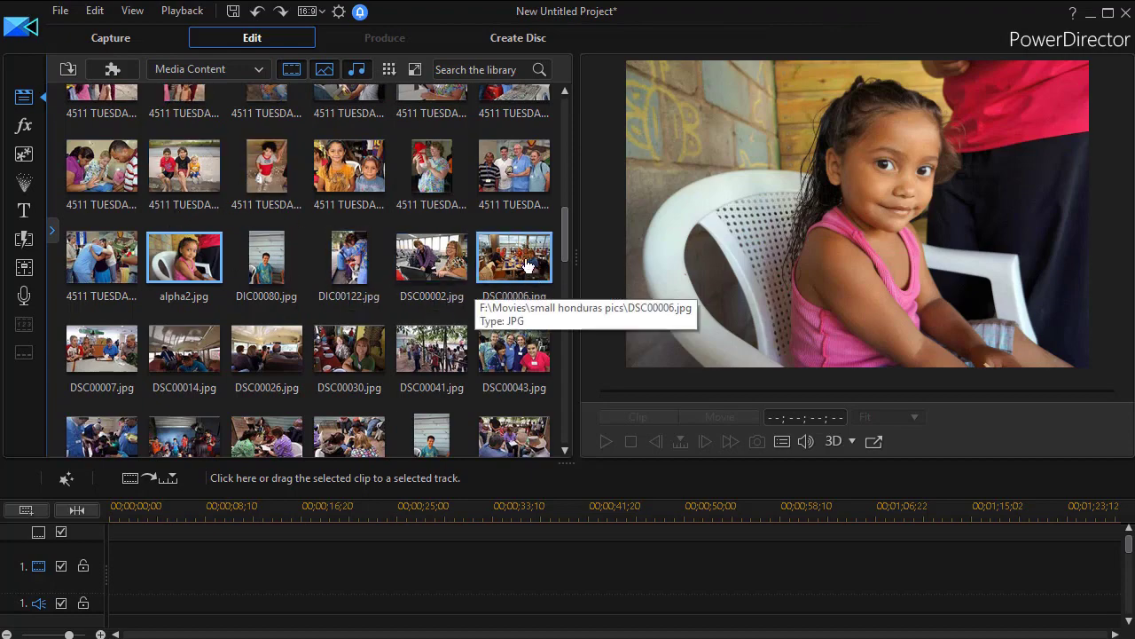
{"action": "left_click_drag", "start_coordinate": [563, 243], "coordinate": [567, 124]}
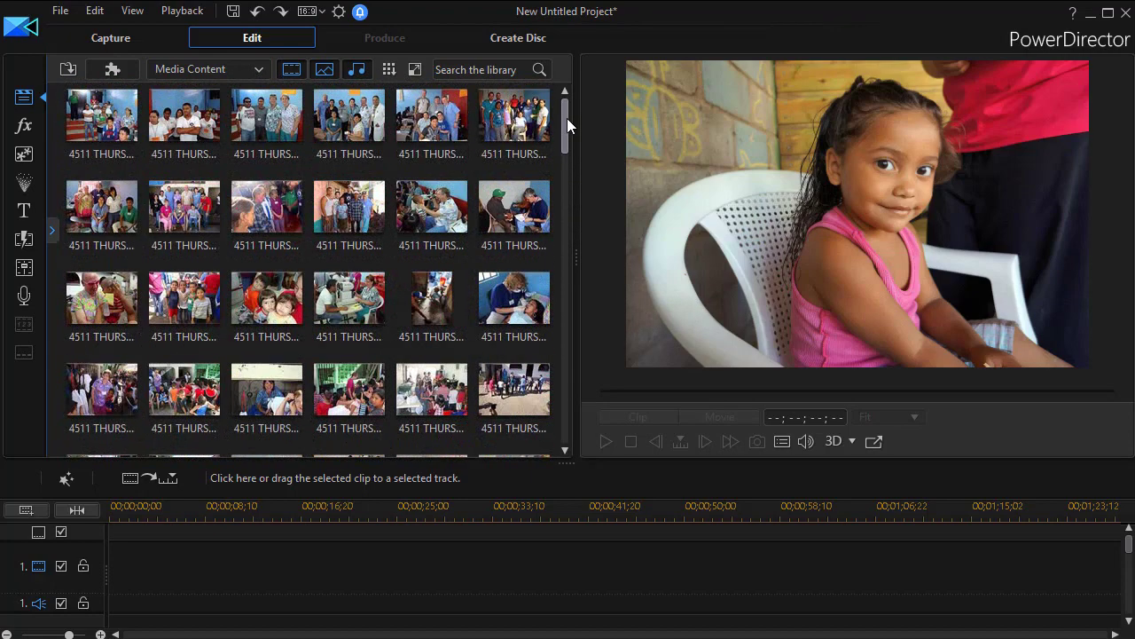
Select all the 4511 THURSDAY photos and drop them in sequence onto video track 1
{"action": "left_click", "coordinate": [257, 210]}
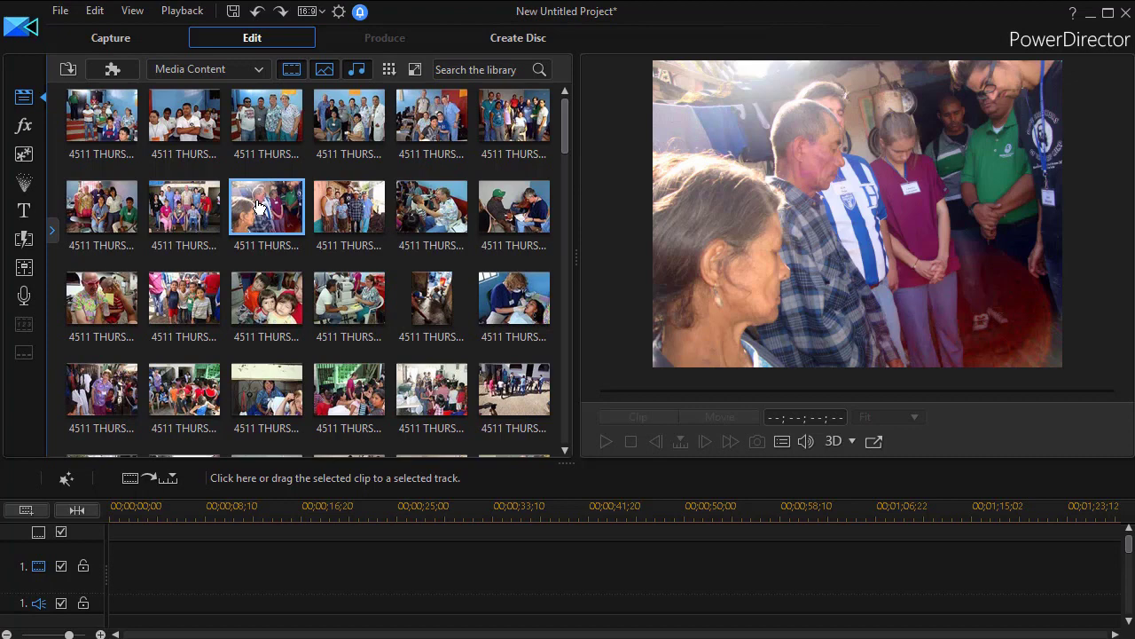
{"action": "key", "text": "ctrl+a"}
{"action": "left_click_drag", "start_coordinate": [188, 124], "coordinate": [125, 558]}
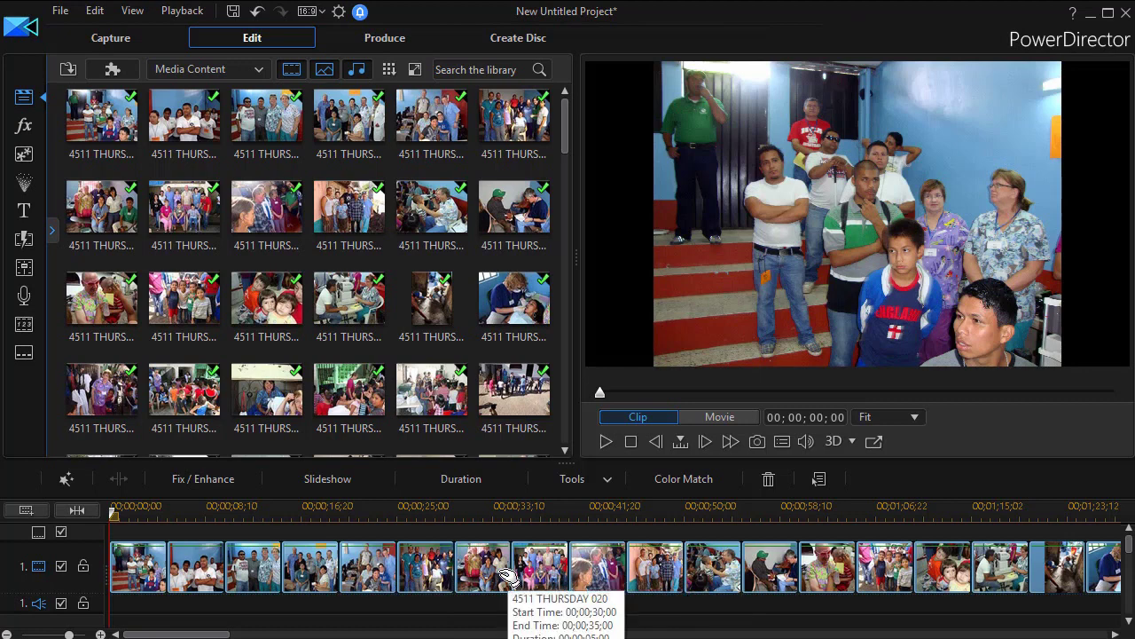
{"action": "left_click", "coordinate": [474, 481]}
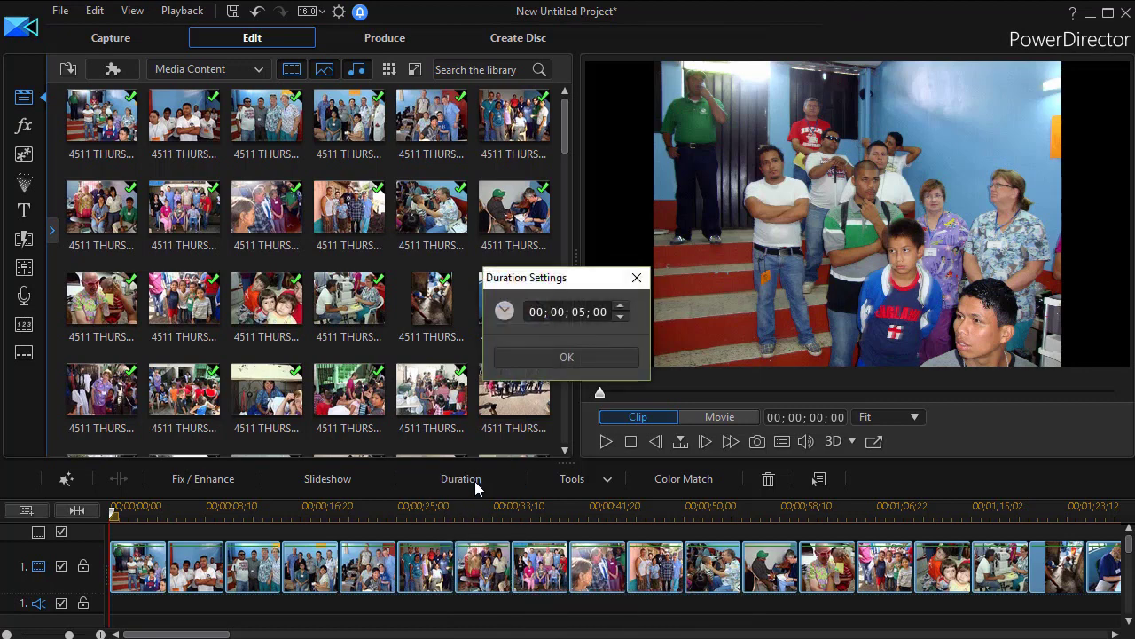
{"action": "left_click", "coordinate": [528, 355]}
{"action": "left_click", "coordinate": [630, 280]}
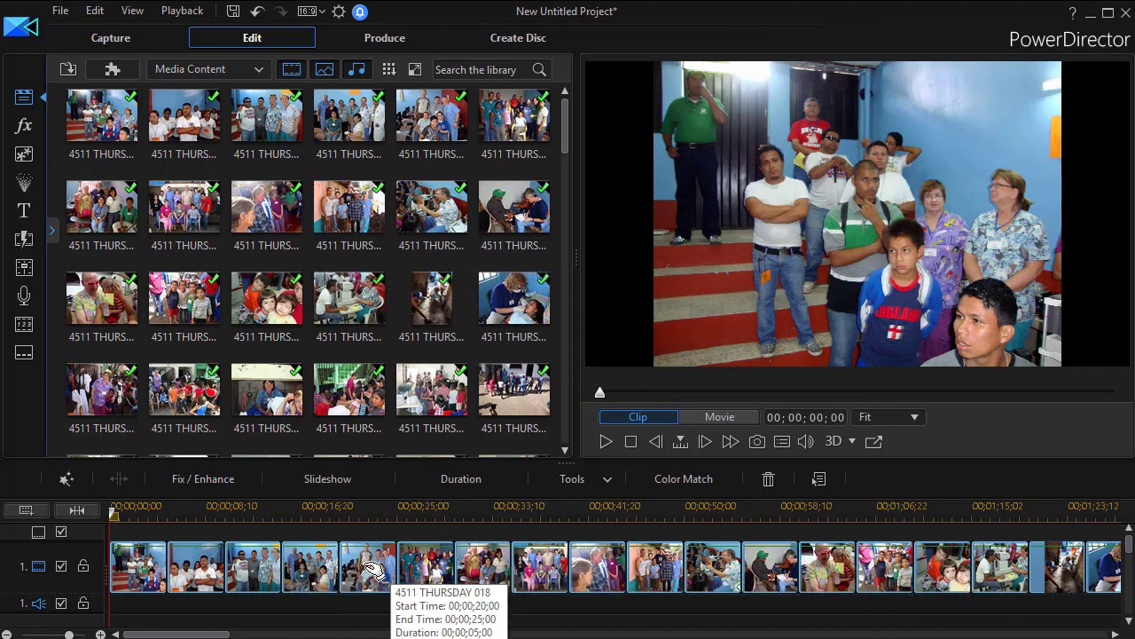
Select timeline photos two through six and launch Slideshow Creator on them
{"action": "left_click", "coordinate": [571, 615]}
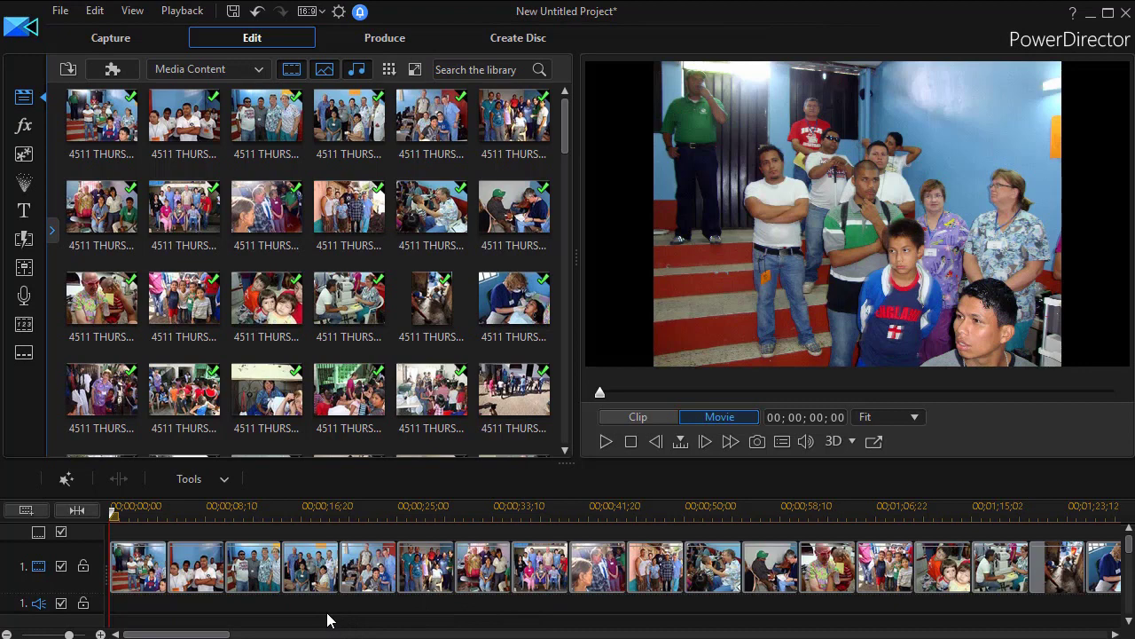
{"action": "left_click", "coordinate": [149, 575]}
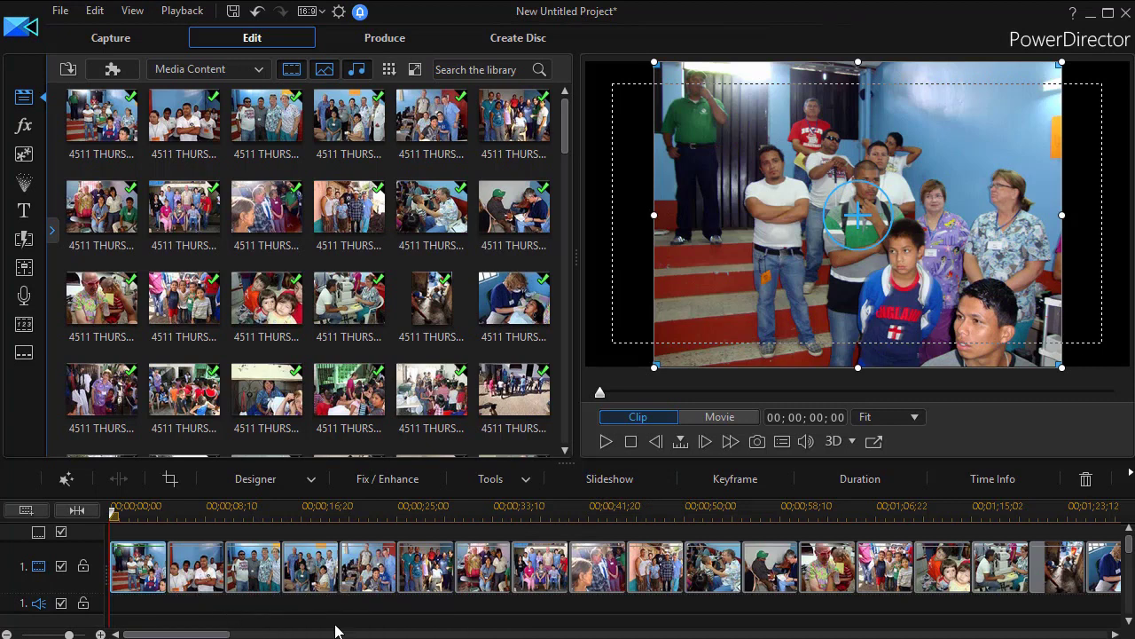
{"action": "left_click", "coordinate": [436, 609]}
{"action": "left_click_drag", "start_coordinate": [431, 563], "coordinate": [140, 562]}
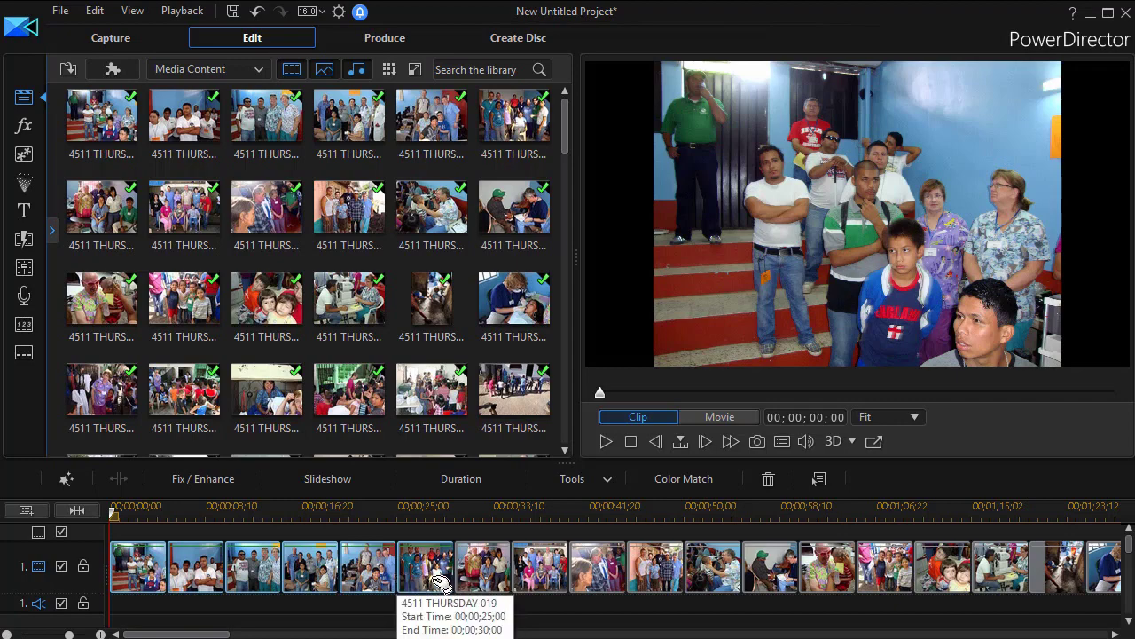
{"action": "left_click", "coordinate": [323, 477]}
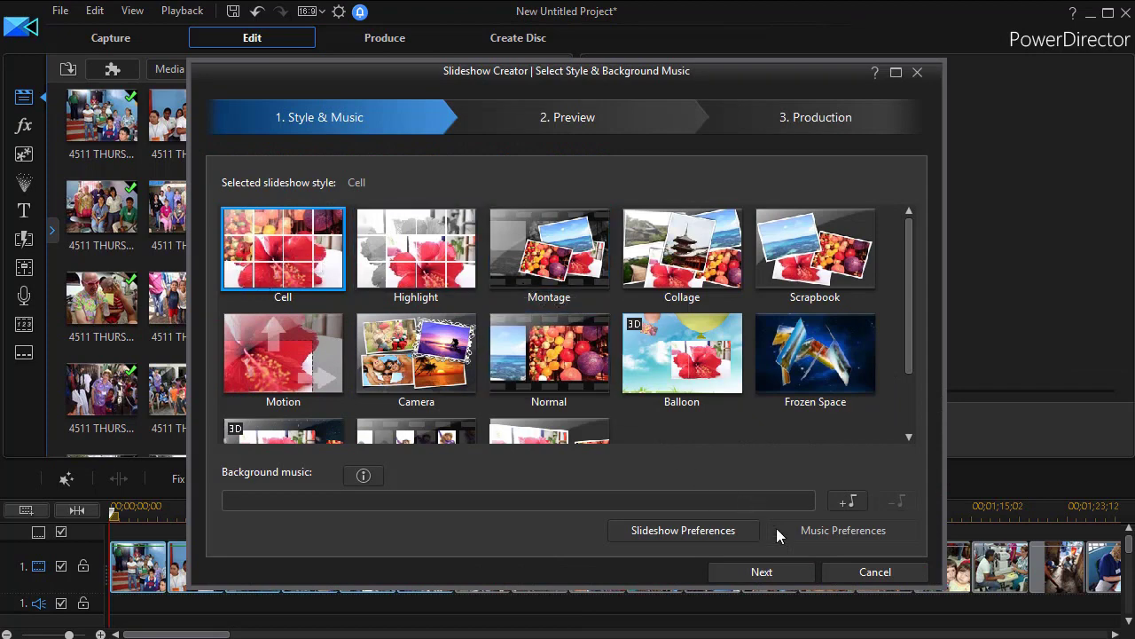
Advance Slideshow Creator through the Cell style preview to Production, cancel, and narrow the media library
{"action": "left_click", "coordinate": [786, 567]}
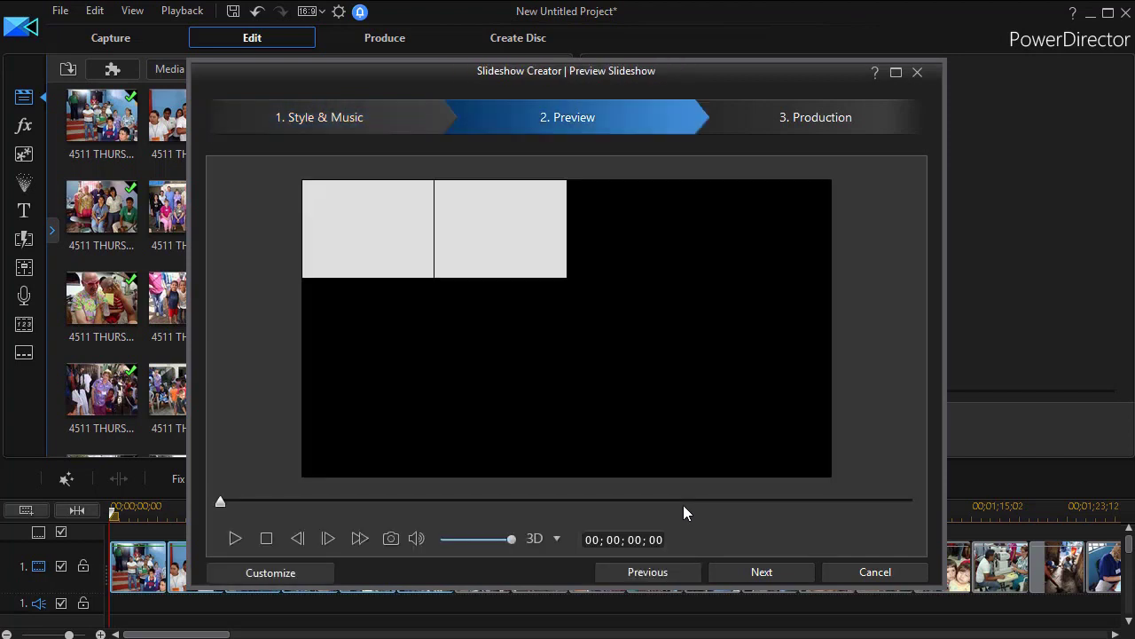
{"action": "left_click", "coordinate": [759, 573]}
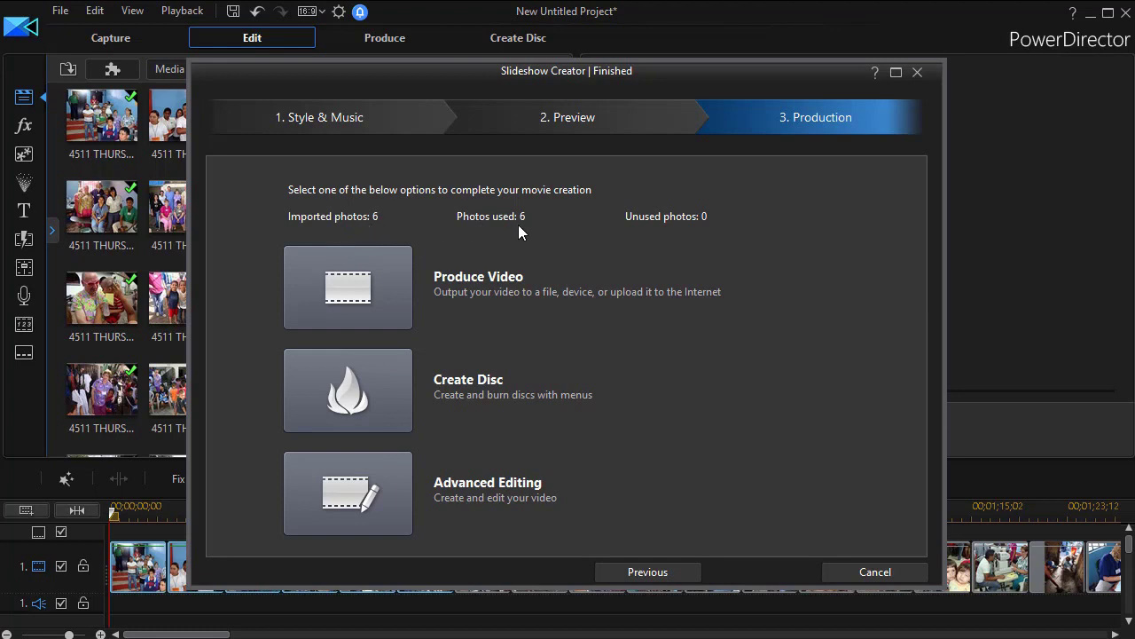
{"action": "left_click", "coordinate": [867, 570]}
{"action": "left_click_drag", "start_coordinate": [575, 256], "coordinate": [340, 257]}
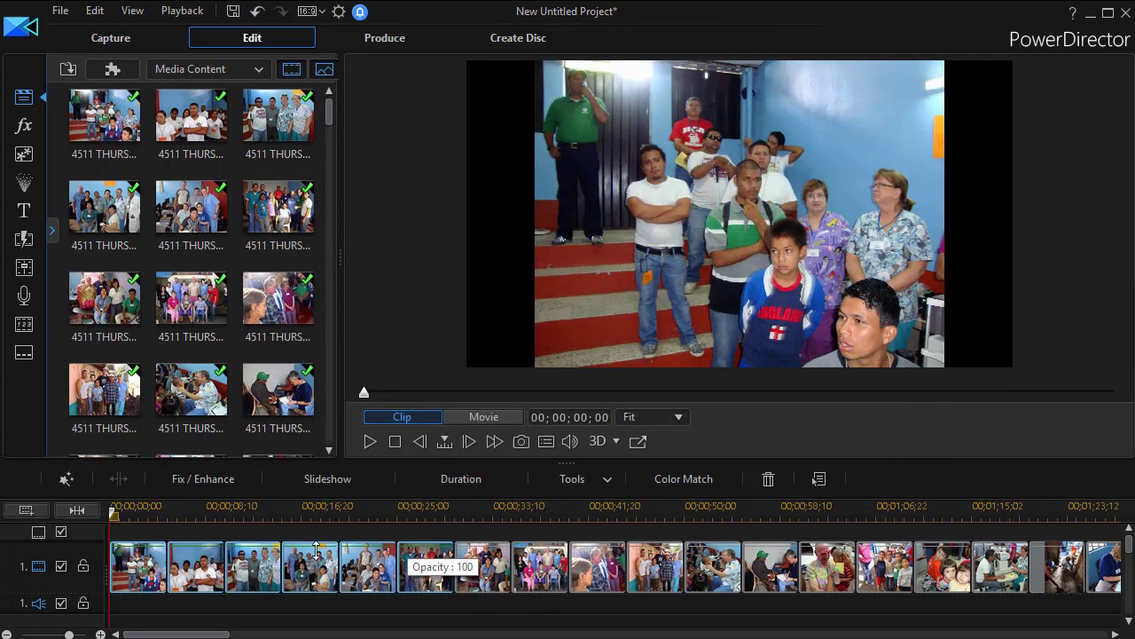
Select the 4511 THURSDAY 018 clip and others, marquee-select several clips, then deselect all
{"action": "left_click", "coordinate": [375, 576]}
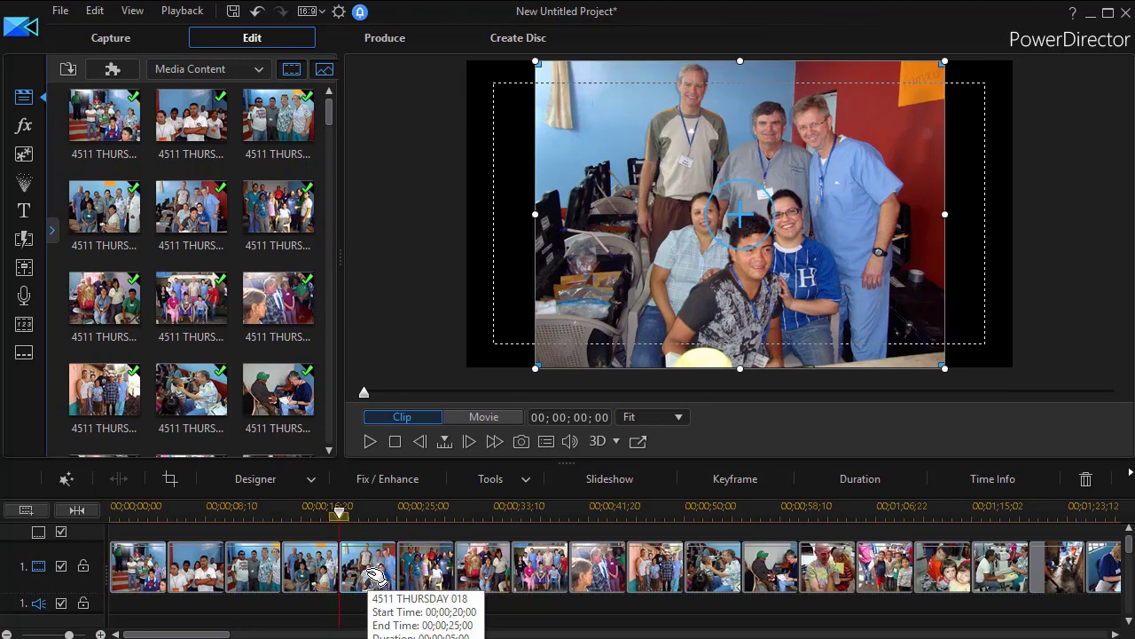
{"action": "left_click", "coordinate": [661, 568], "text": "shift"}
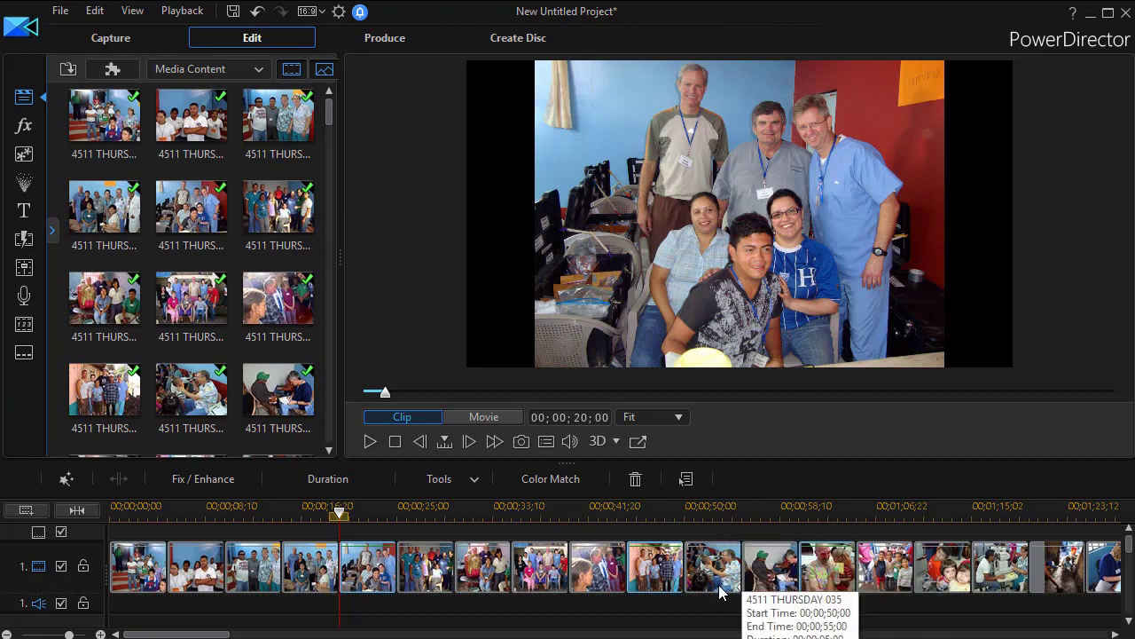
{"action": "left_click", "coordinate": [691, 620]}
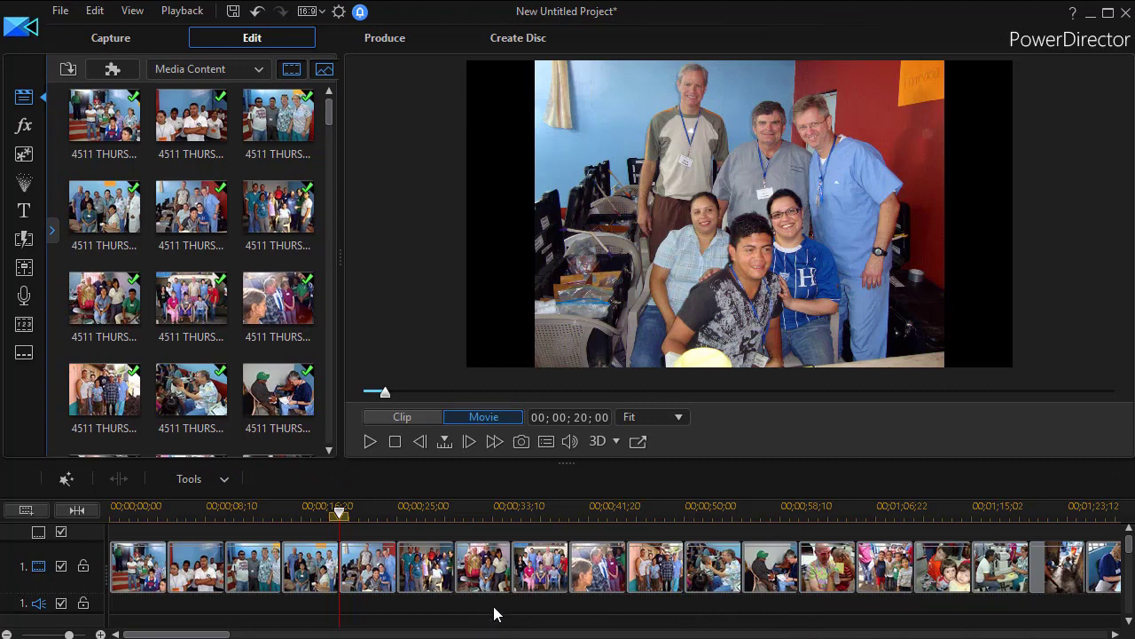
{"action": "left_click_drag", "start_coordinate": [494, 608], "coordinate": [804, 564]}
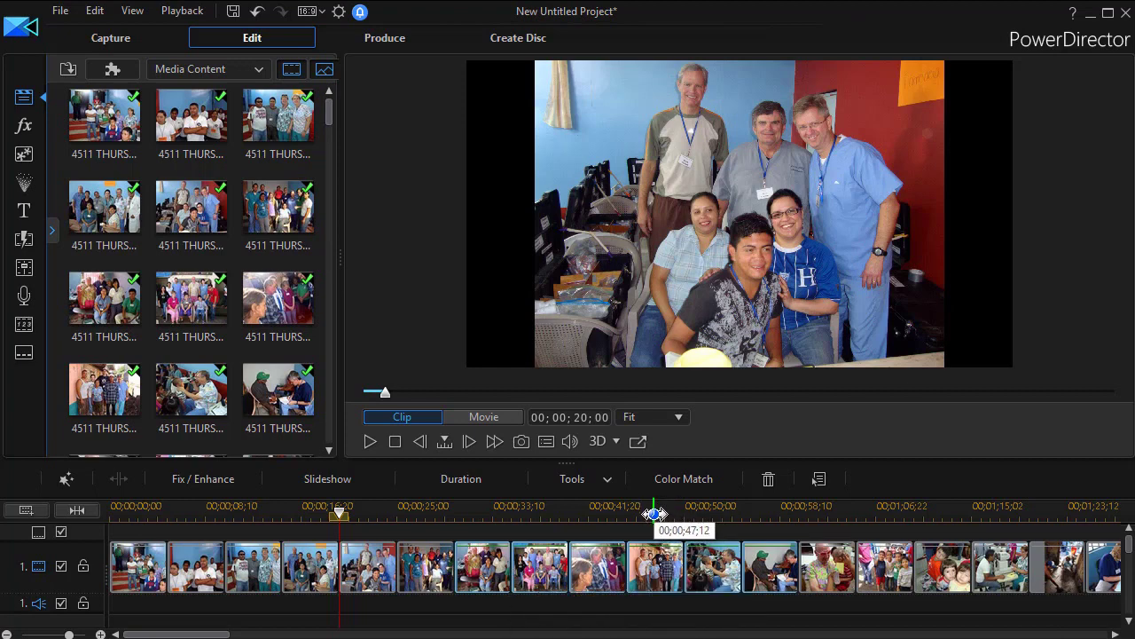
{"action": "left_click", "coordinate": [562, 619]}
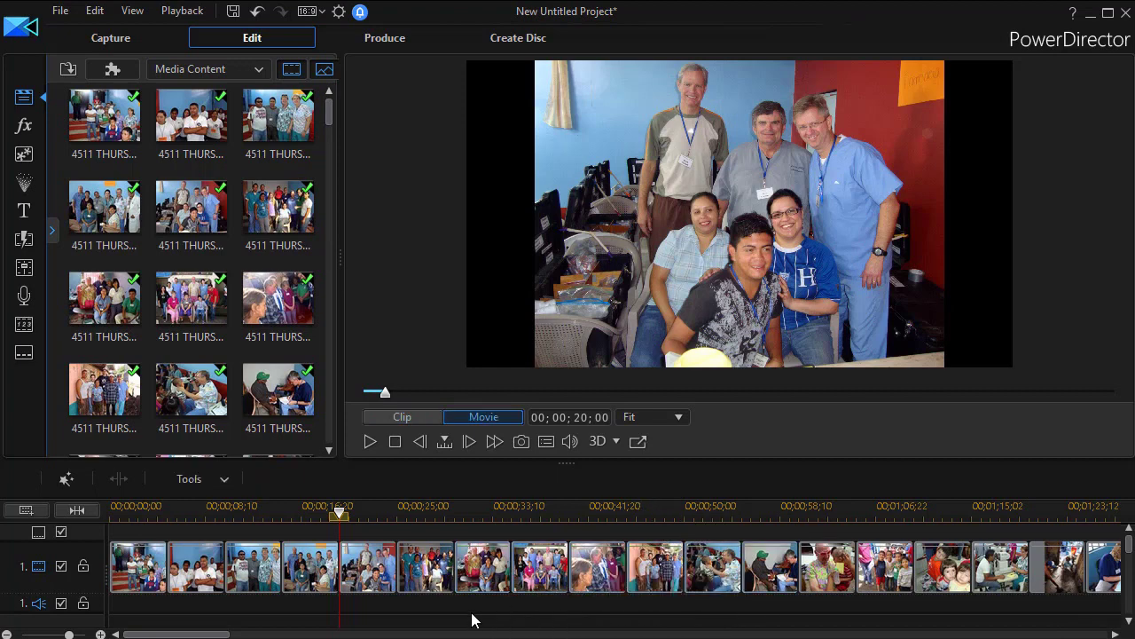
Delete every clip from the timeline and widen the media library to five columns
{"action": "left_click", "coordinate": [486, 586]}
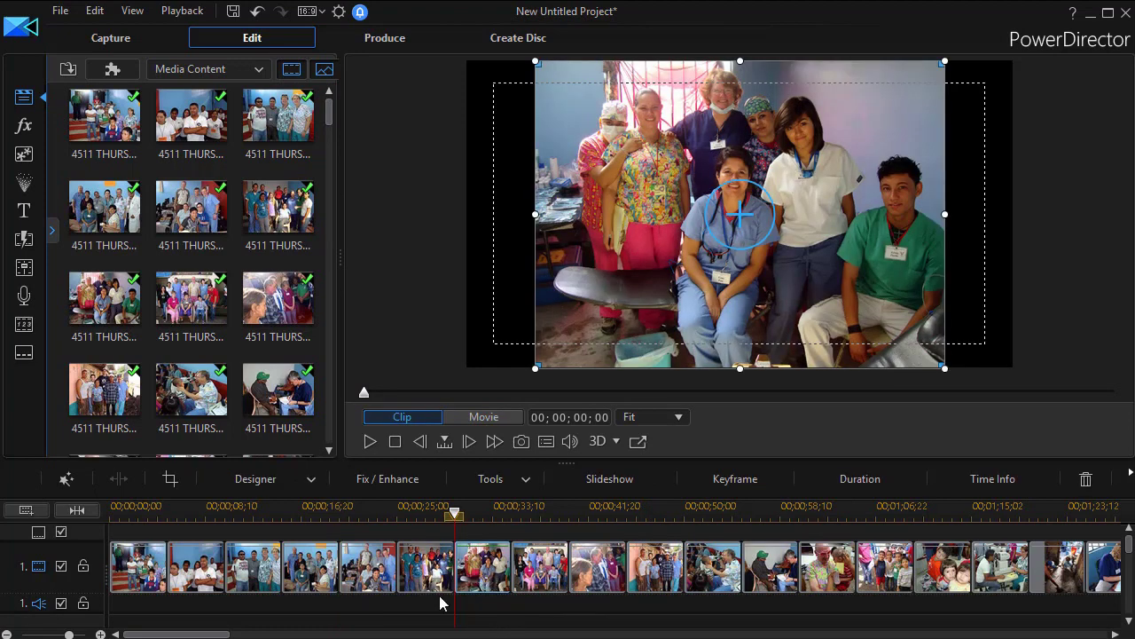
{"action": "key", "text": "ctrl+a"}
{"action": "key", "text": "Delete"}
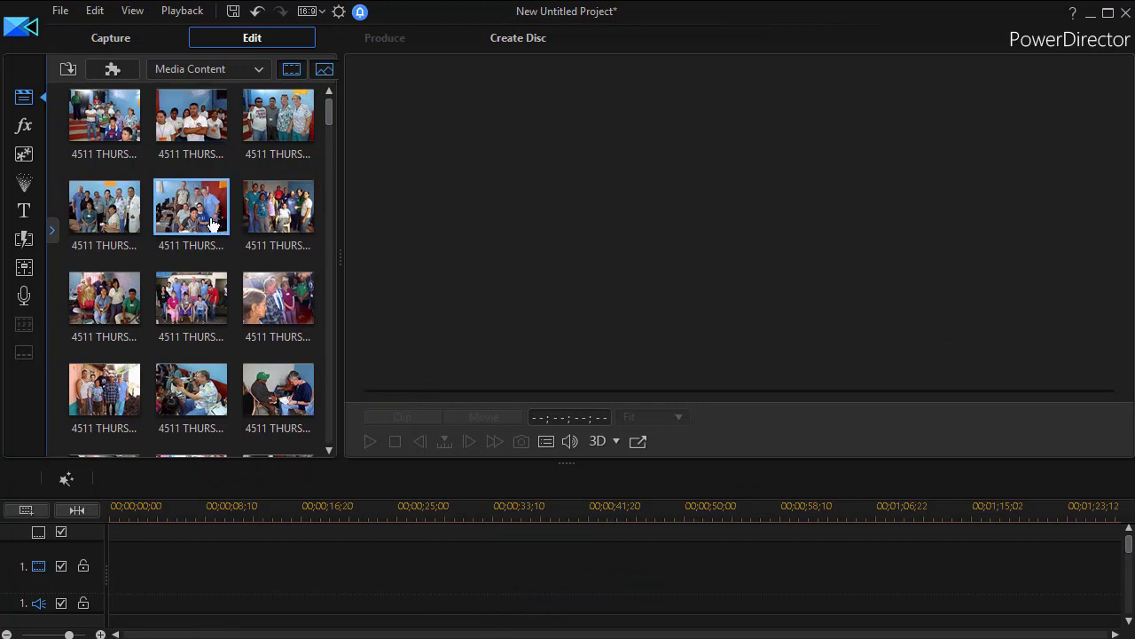
{"action": "left_click_drag", "start_coordinate": [342, 256], "coordinate": [559, 306]}
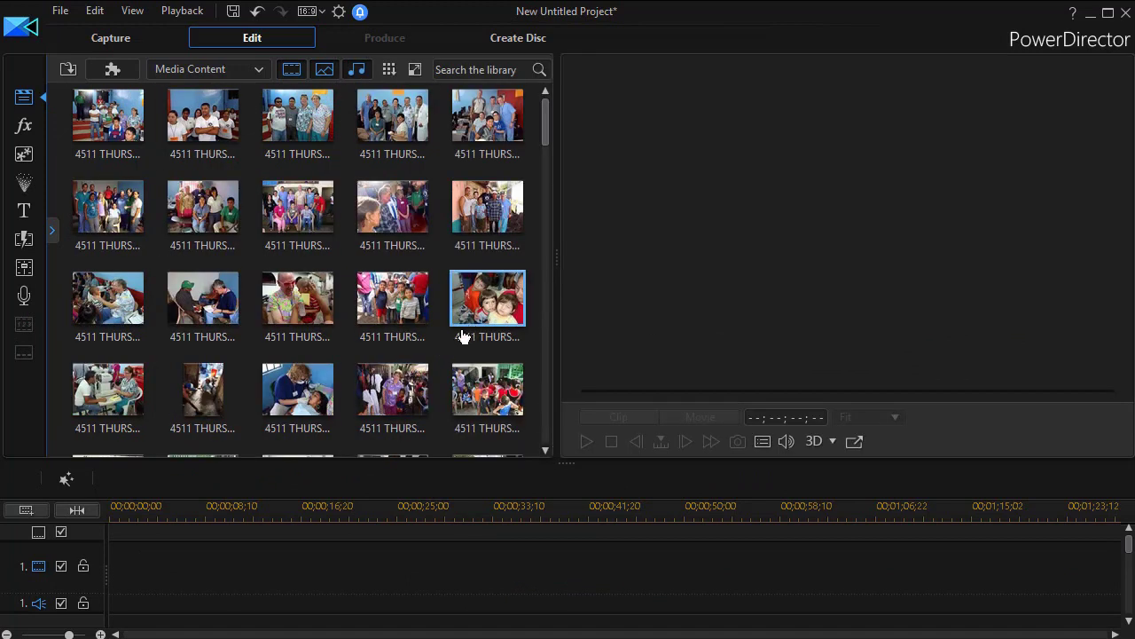
Place the first five hand-picked photos in order on the empty video track
{"action": "left_click_drag", "start_coordinate": [402, 392], "coordinate": [93, 578]}
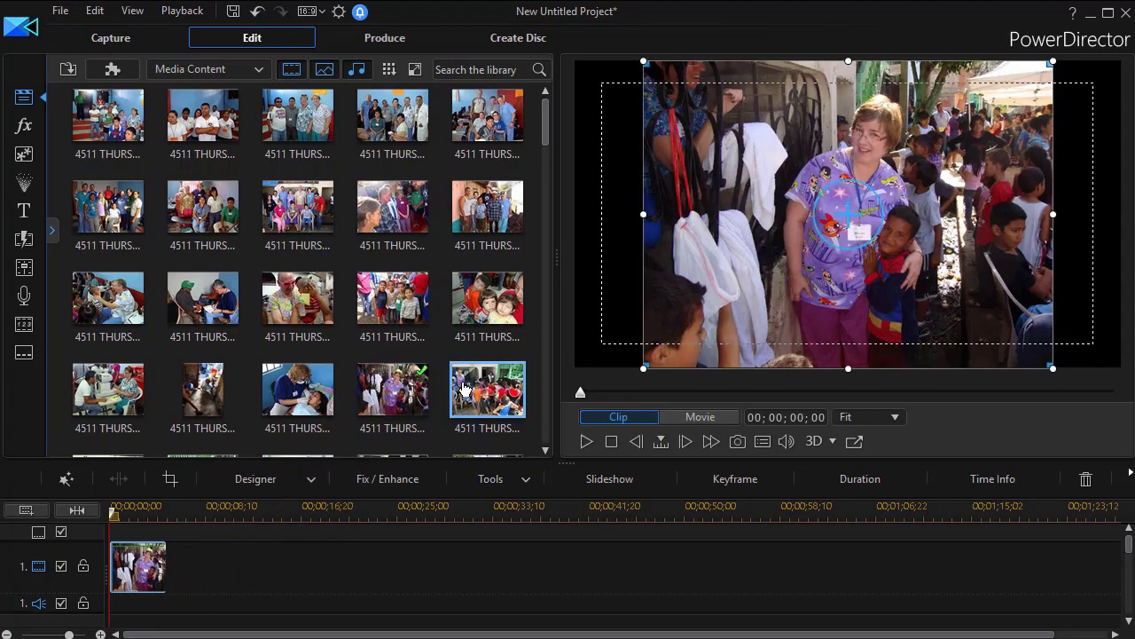
{"action": "left_click_drag", "start_coordinate": [493, 396], "coordinate": [169, 578]}
{"action": "left_click", "coordinate": [547, 320]}
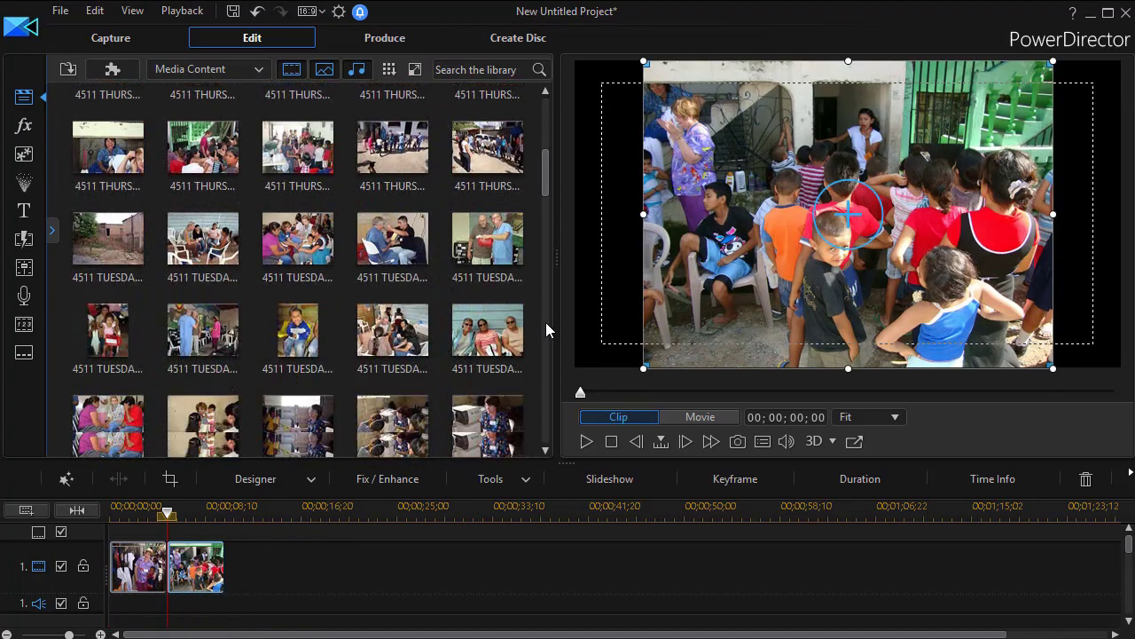
{"action": "left_click_drag", "start_coordinate": [472, 388], "coordinate": [224, 576]}
{"action": "left_click_drag", "start_coordinate": [129, 391], "coordinate": [282, 575]}
{"action": "left_click_drag", "start_coordinate": [202, 391], "coordinate": [355, 581]}
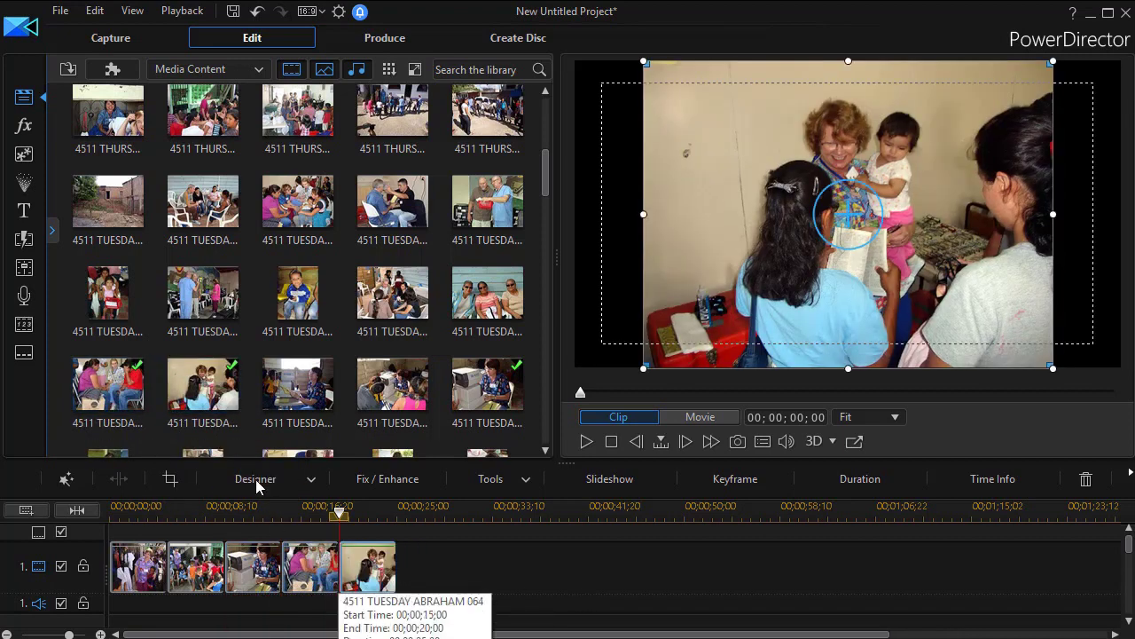
Append the group photo and alpha2.jpg as clips six and seven, then narrow the library to three columns
{"action": "left_click", "coordinate": [546, 282]}
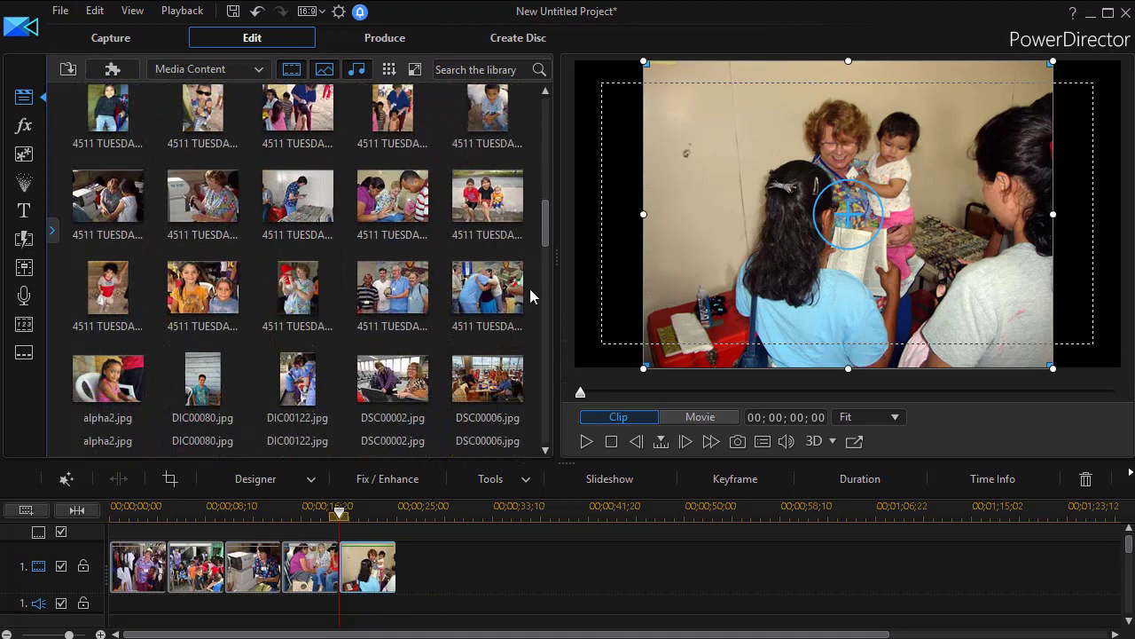
{"action": "left_click_drag", "start_coordinate": [408, 304], "coordinate": [395, 583]}
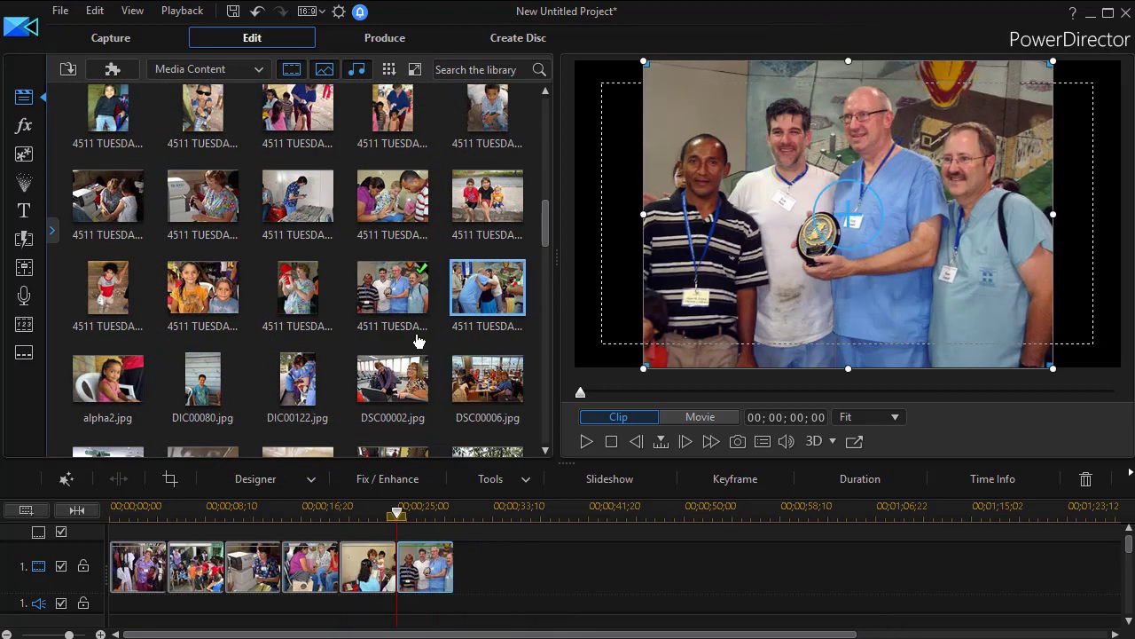
{"action": "left_click_drag", "start_coordinate": [133, 376], "coordinate": [455, 571]}
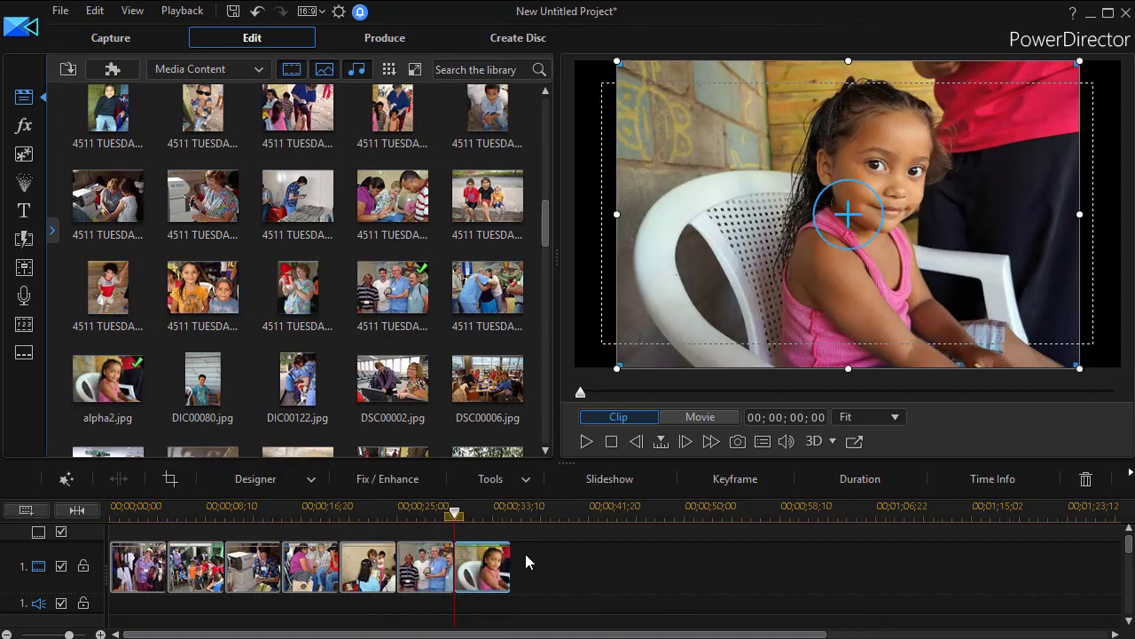
{"action": "left_click_drag", "start_coordinate": [557, 257], "coordinate": [342, 262]}
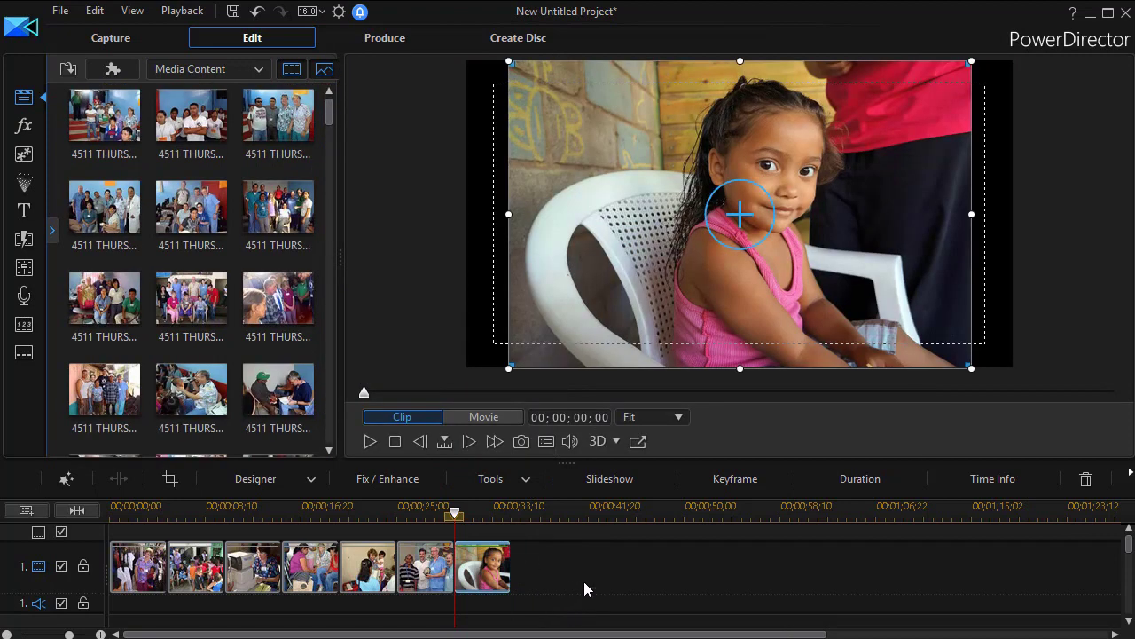